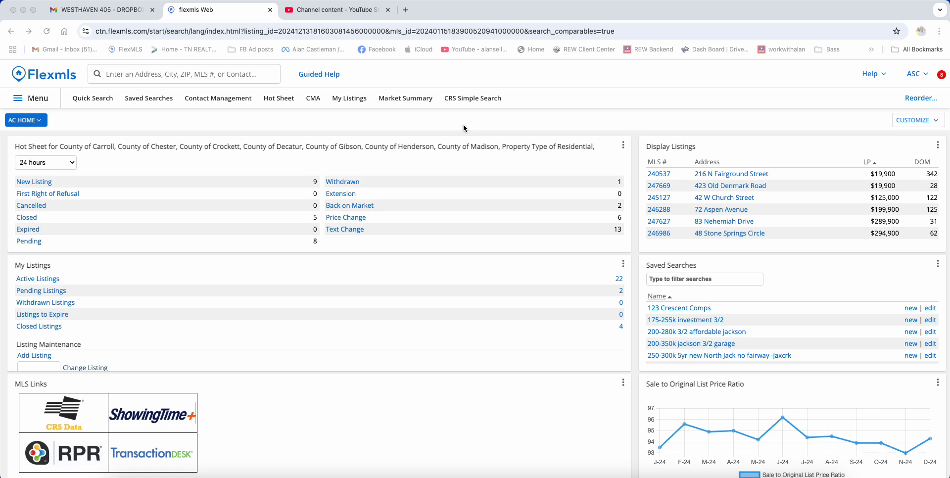
- Quick-search '83 neh' and open the Comparable Search for listing 247627 (Active)
{"action": "left_click", "coordinate": [118, 76]}
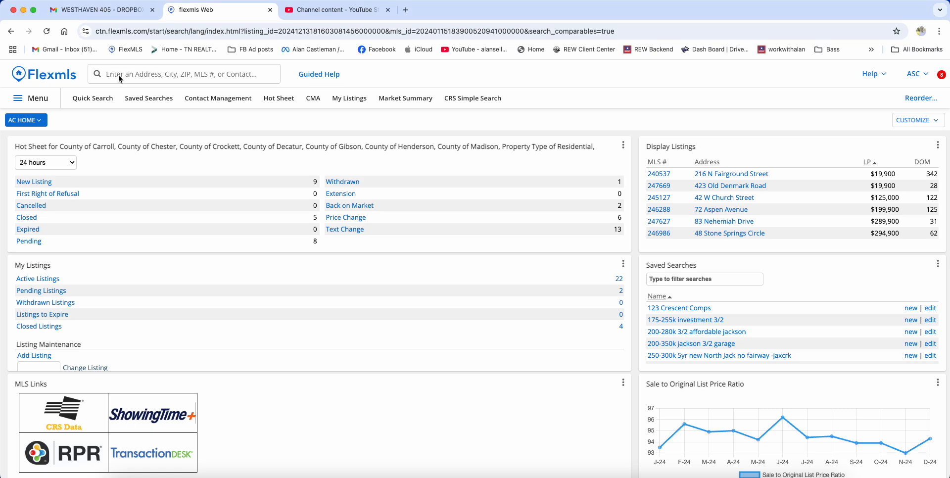
{"action": "left_click", "coordinate": [118, 76]}
{"action": "type", "text": "83"}
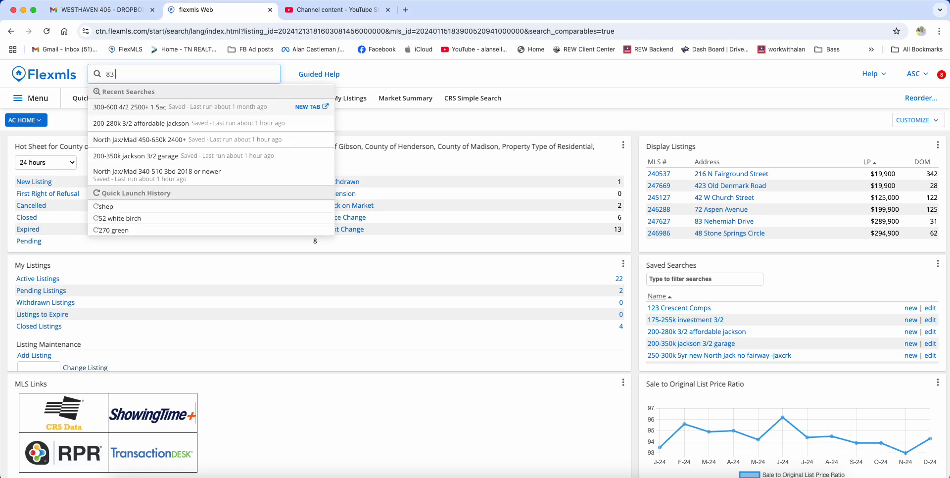
{"action": "type", "text": " neh"}
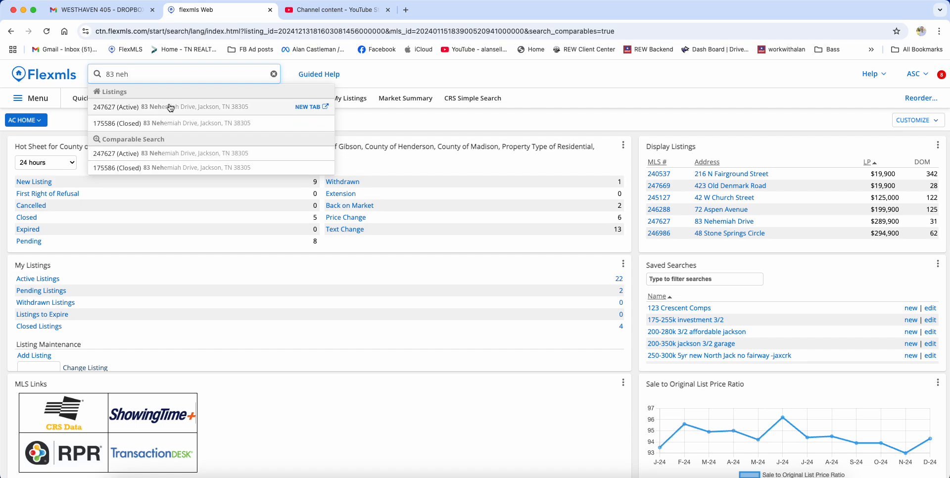
{"action": "left_click", "coordinate": [161, 154]}
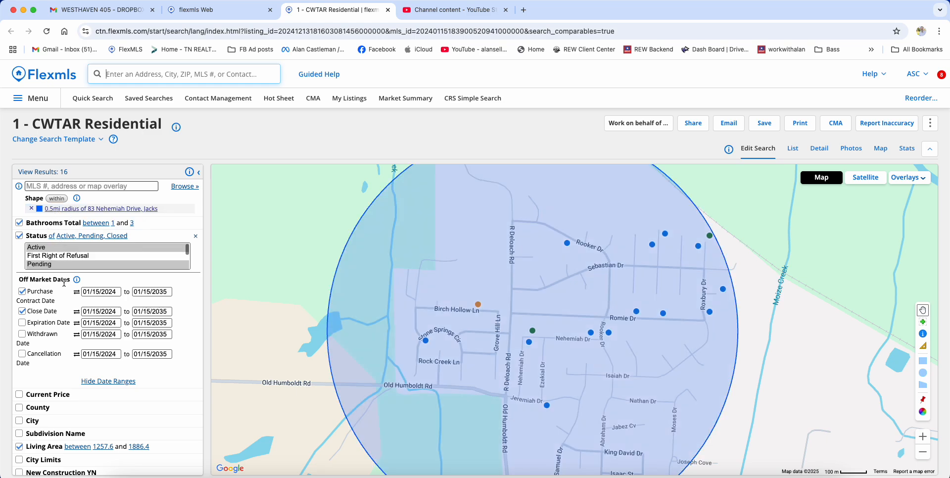
{"action": "scroll", "coordinate": [63, 282], "scroll_direction": "down", "scroll_amount": 5}
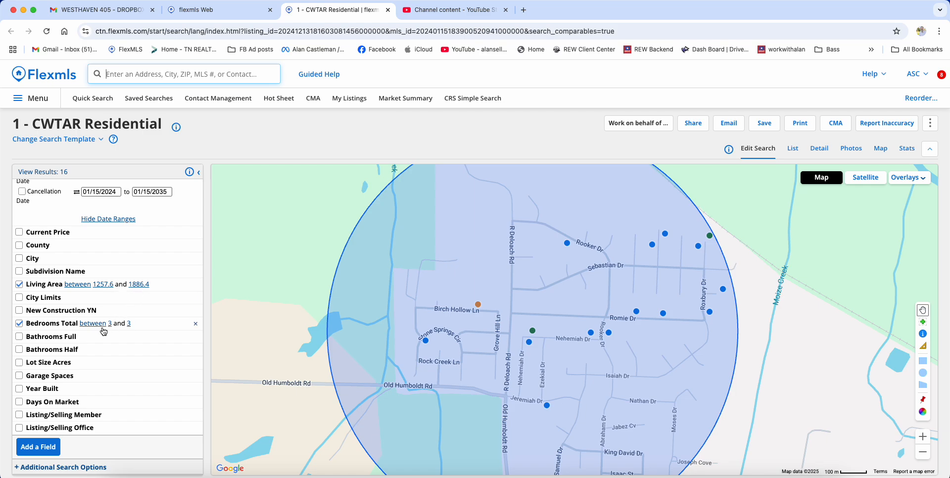
{"action": "scroll", "coordinate": [114, 330], "scroll_direction": "up", "scroll_amount": 5}
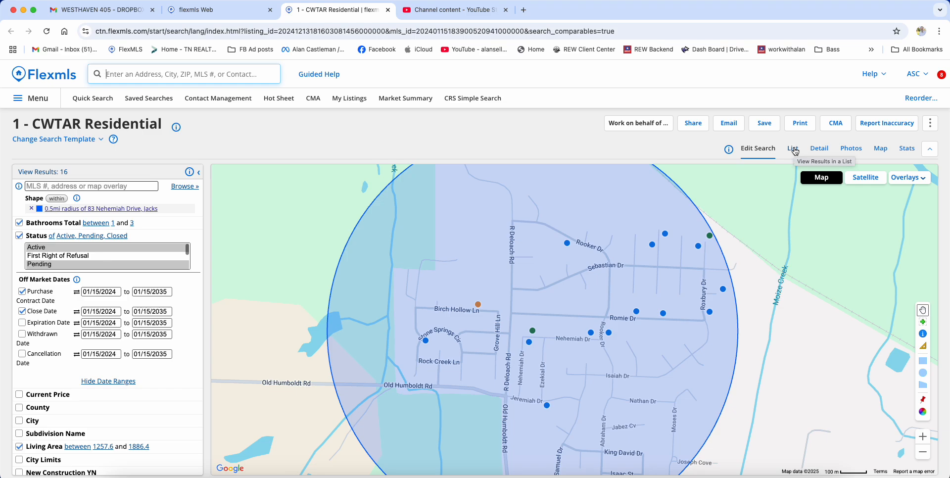
- Switch the 16 comparable results to the List table view
{"action": "left_click", "coordinate": [793, 150]}
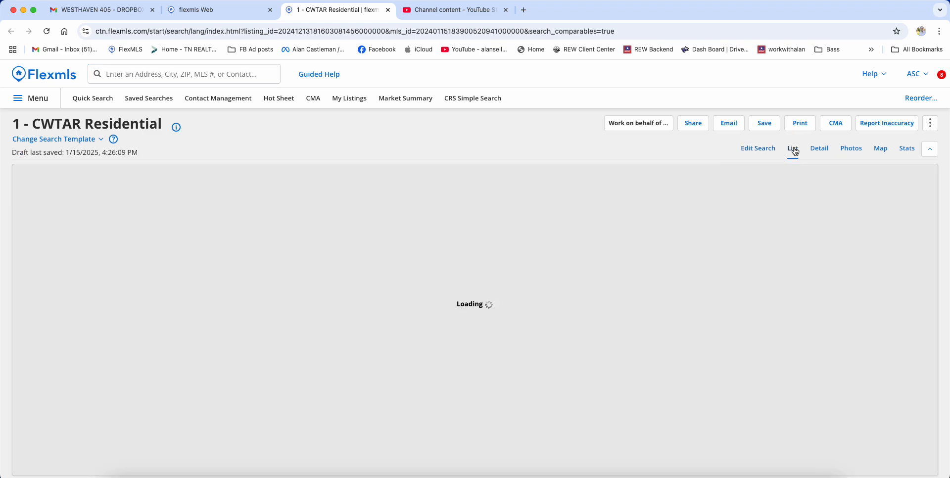
{"action": "scroll", "coordinate": [208, 317], "scroll_direction": "down", "scroll_amount": 1}
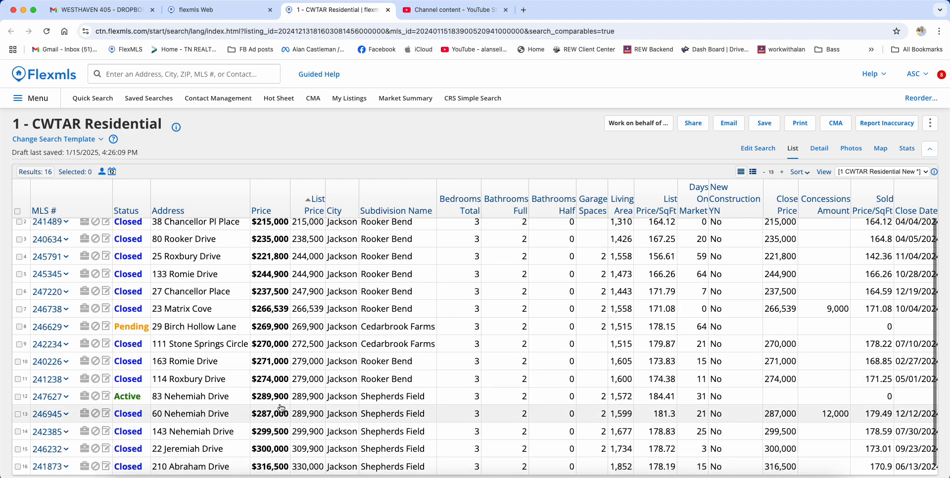
{"action": "scroll", "coordinate": [181, 323], "scroll_direction": "up", "scroll_amount": 1}
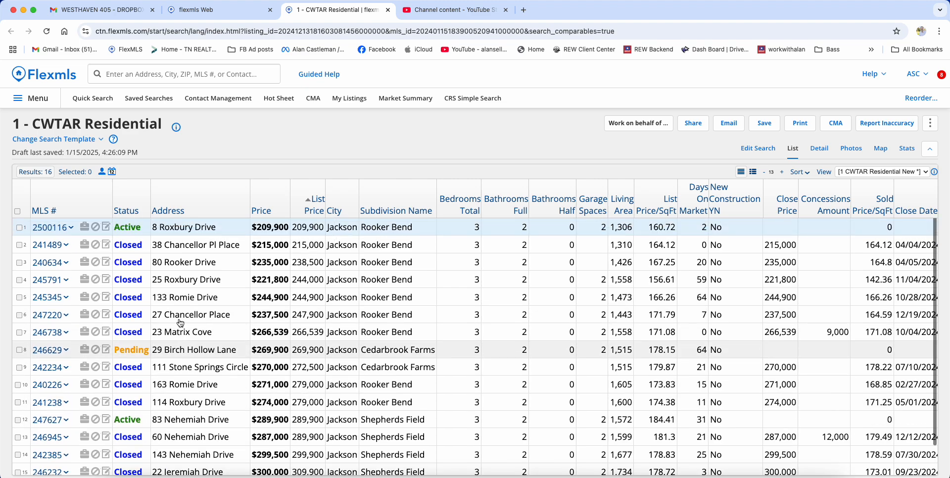
- Sort the table by the Status column ascending: Active, Pending, then Closed
{"action": "left_click", "coordinate": [124, 215]}
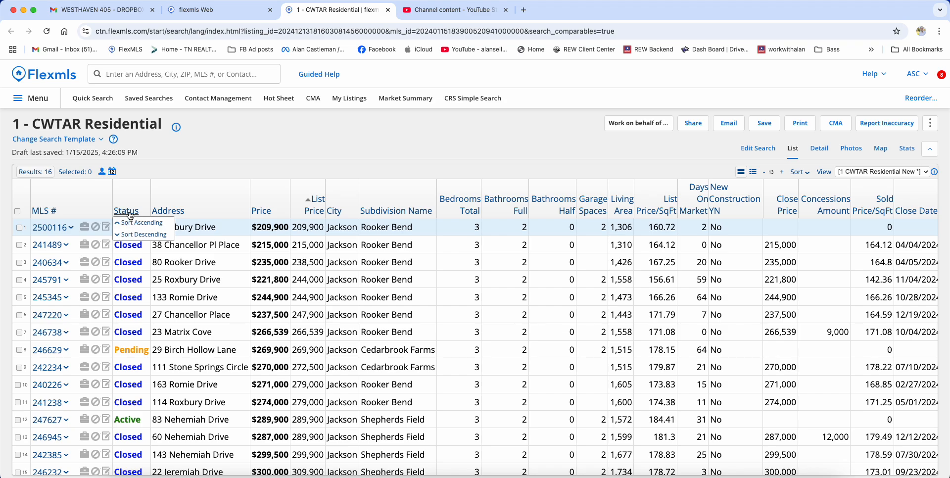
{"action": "left_click", "coordinate": [127, 213]}
{"action": "left_click", "coordinate": [131, 224]}
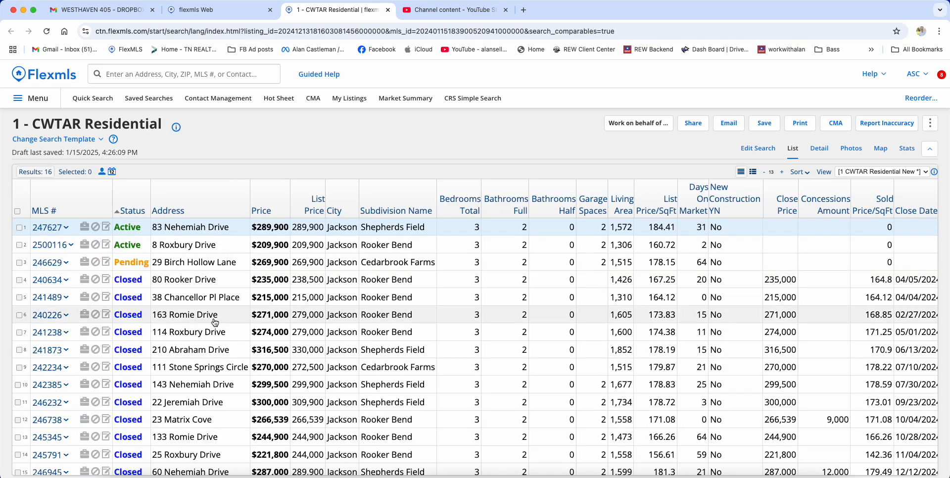
{"action": "scroll", "coordinate": [215, 322], "scroll_direction": "down", "scroll_amount": 1}
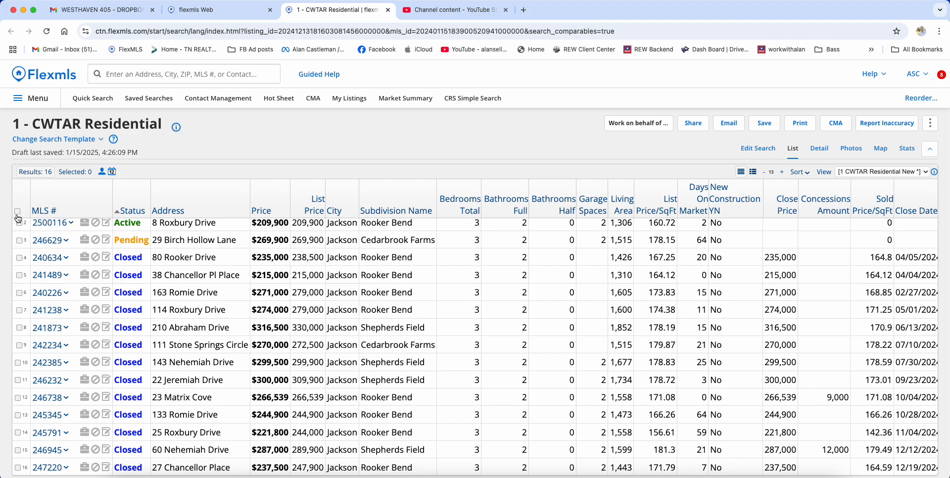
- Select all 16 listings, then uncheck 241873, 242385, 245345 and 245791
{"action": "scroll", "coordinate": [23, 248], "scroll_direction": "up", "scroll_amount": 1}
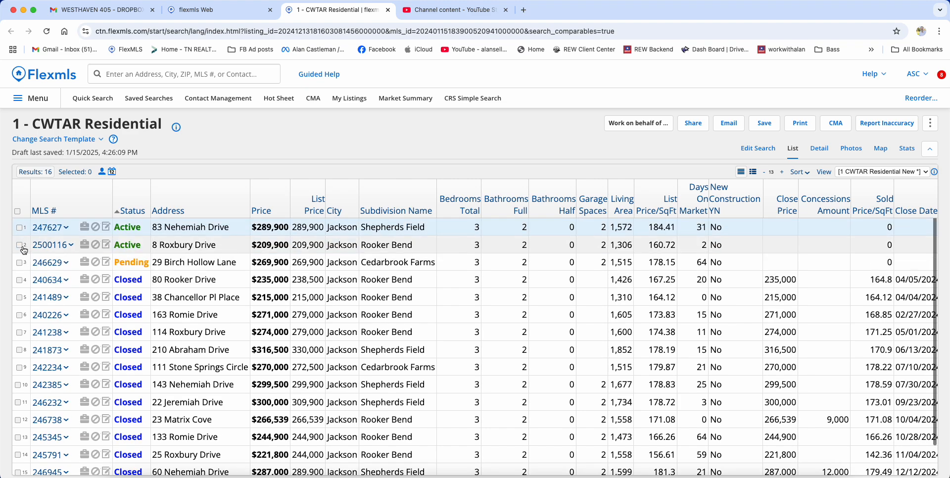
{"action": "left_click", "coordinate": [18, 213]}
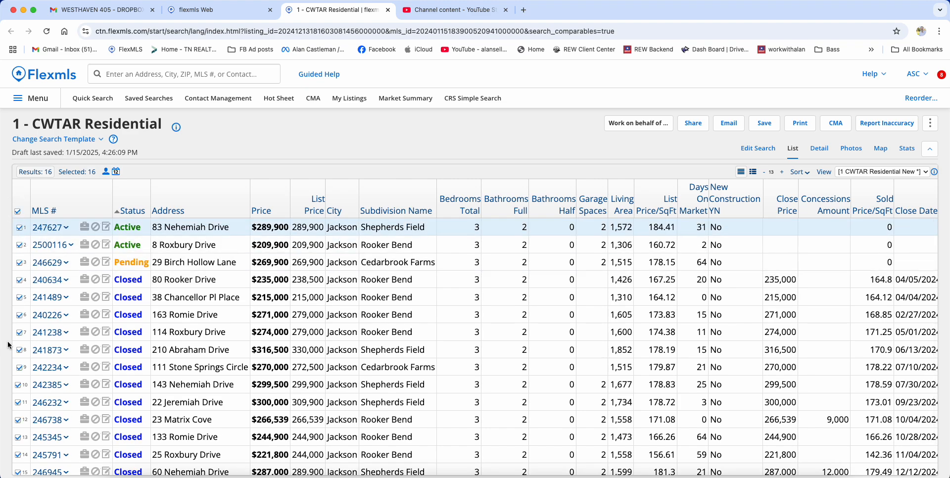
{"action": "scroll", "coordinate": [21, 355], "scroll_direction": "down", "scroll_amount": 1}
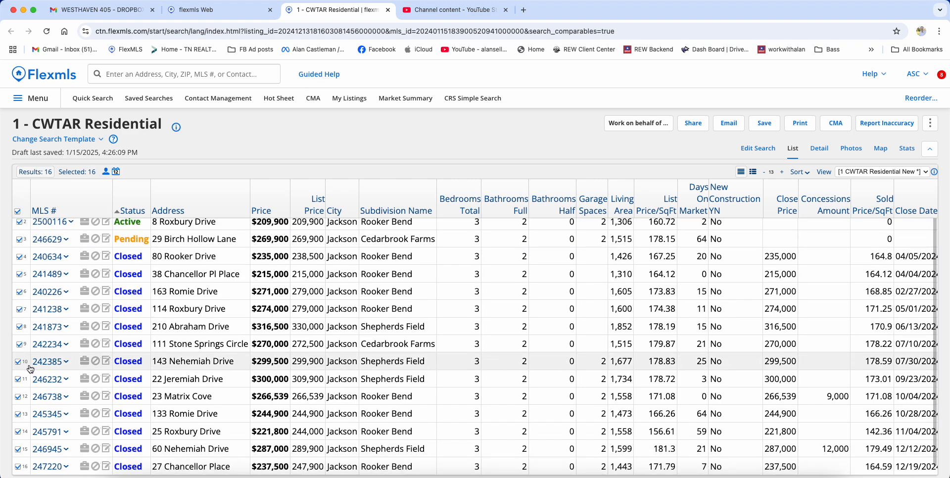
{"action": "left_click", "coordinate": [19, 327]}
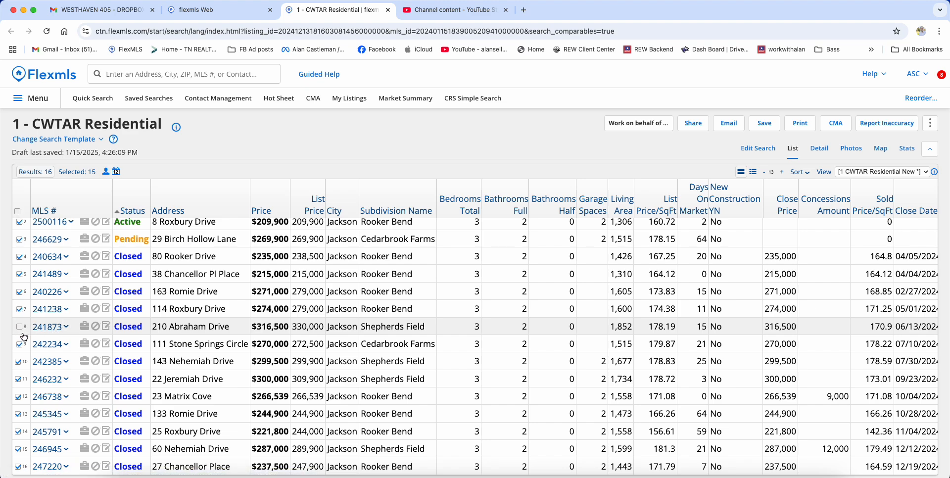
{"action": "left_click", "coordinate": [18, 361]}
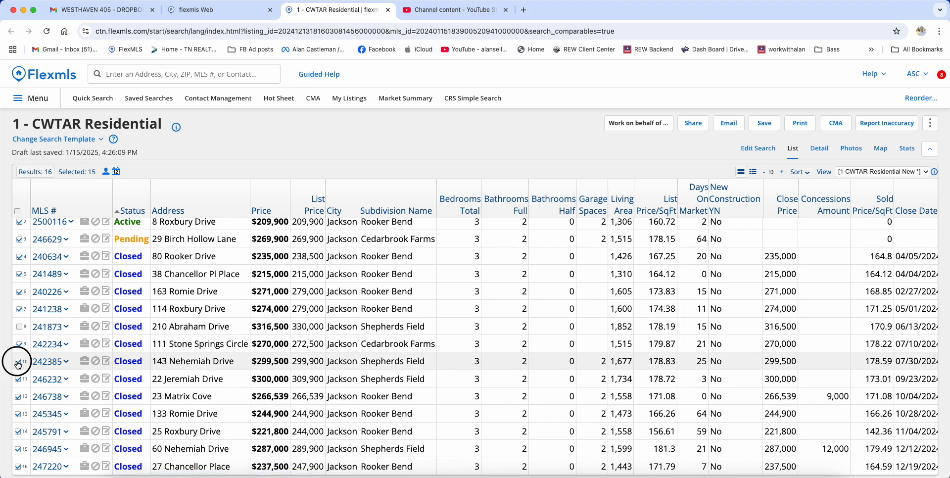
{"action": "left_click", "coordinate": [18, 415]}
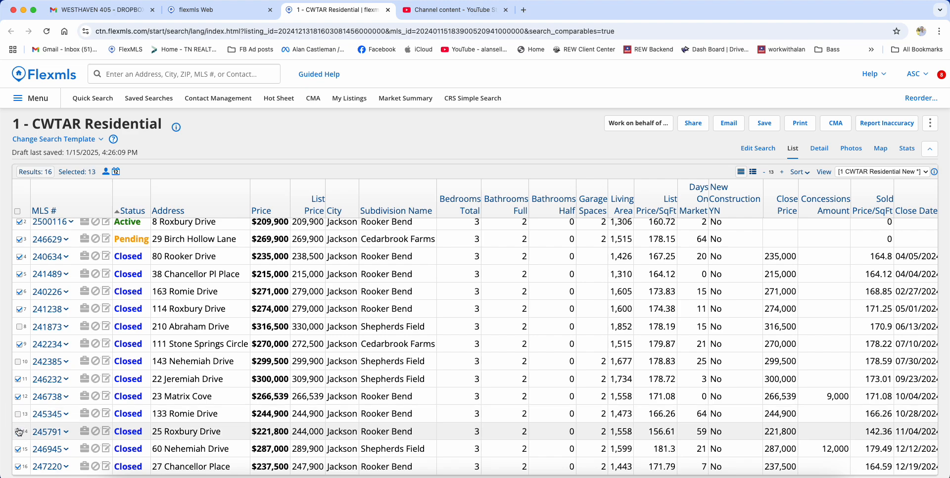
{"action": "left_click", "coordinate": [18, 431]}
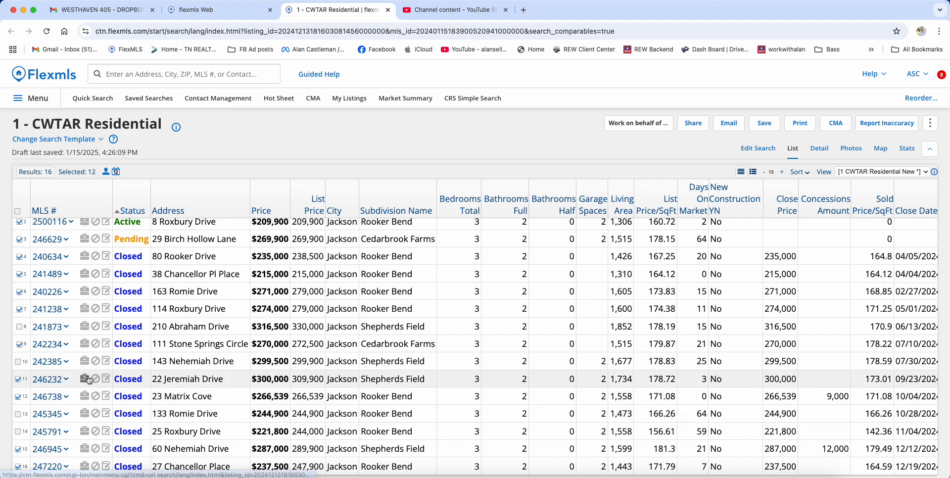
{"action": "scroll", "coordinate": [88, 380], "scroll_direction": "up", "scroll_amount": 1}
{"action": "scroll", "coordinate": [88, 380], "scroll_direction": "down", "scroll_amount": 1}
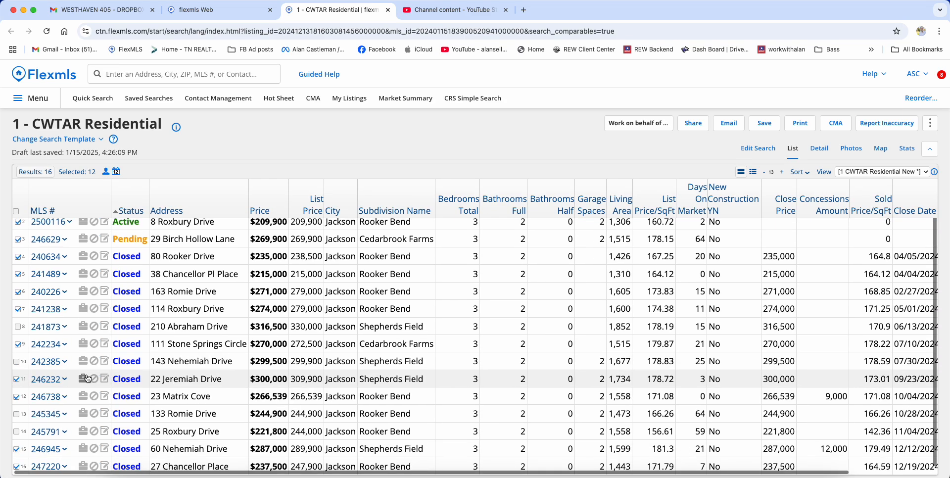
{"action": "left_click", "coordinate": [18, 296]}
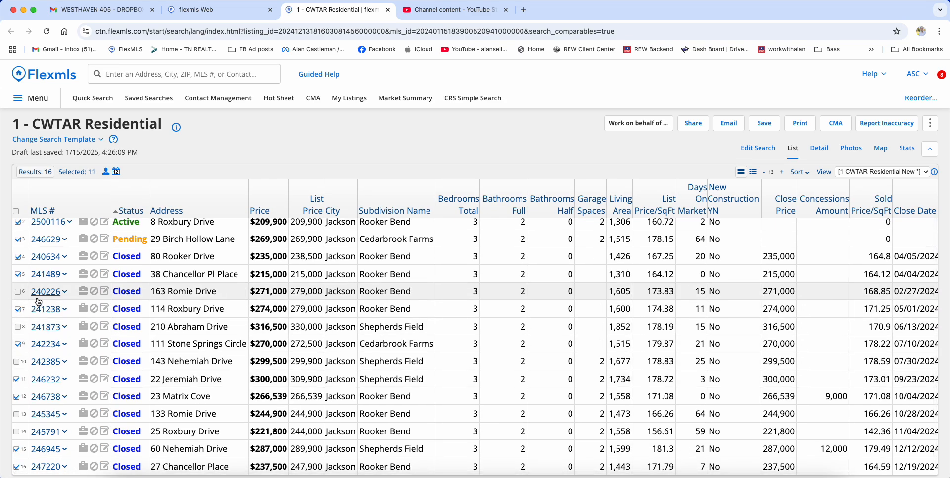
{"action": "scroll", "coordinate": [19, 297], "scroll_direction": "up", "scroll_amount": 1}
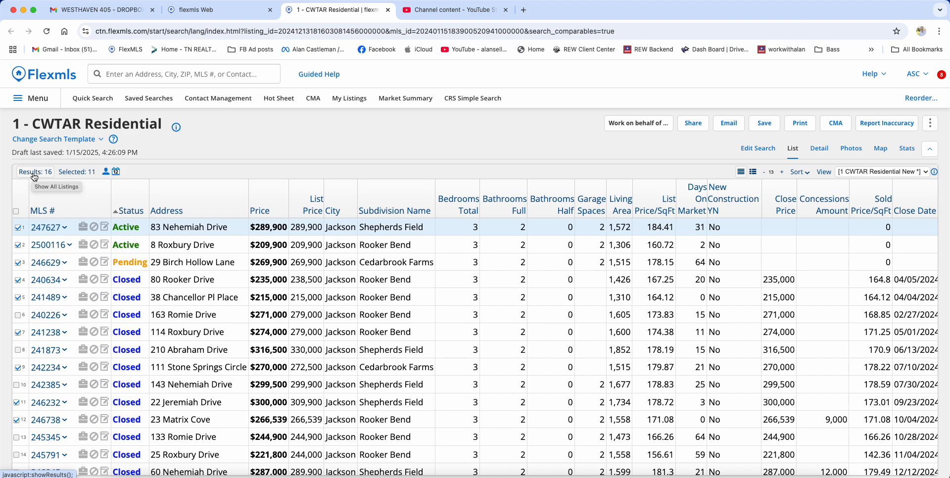
{"action": "left_click", "coordinate": [83, 173]}
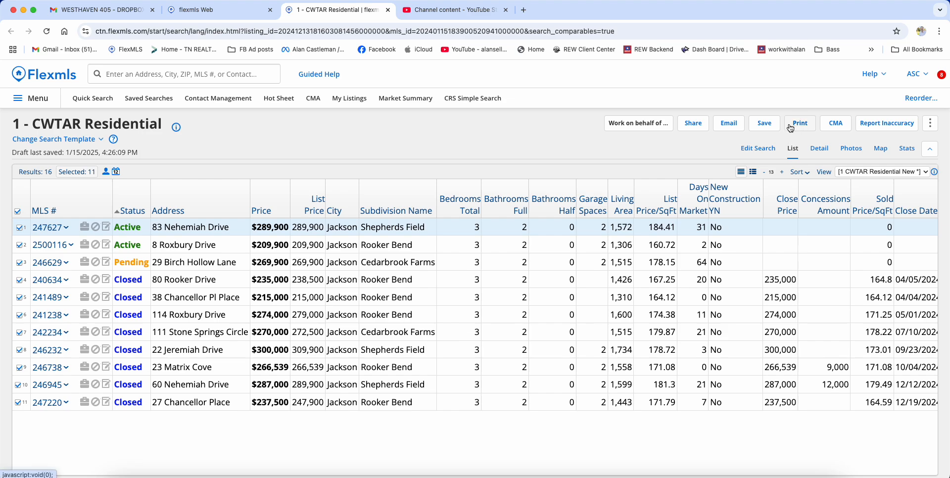
- From the CMA menu, download the landscape CMA PDF, statistical_buyers_cma (9).pdf
{"action": "left_click", "coordinate": [836, 124]}
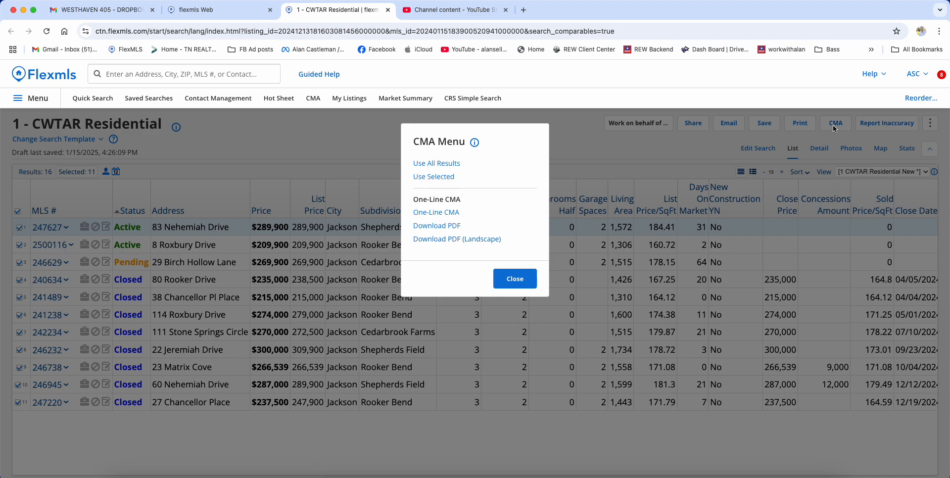
{"action": "left_click", "coordinate": [446, 241]}
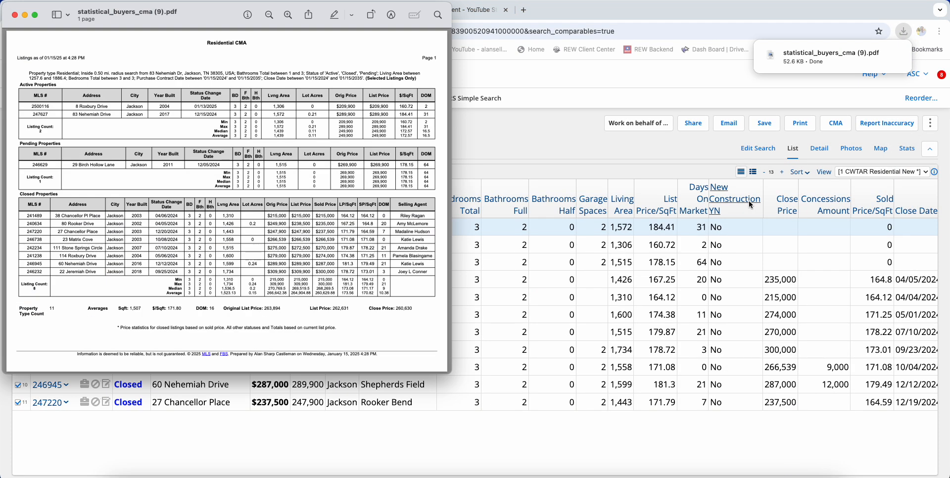
- Resize the CMA PDF window to nearly fill the screen and scroll through the report
{"action": "left_click", "coordinate": [35, 15]}
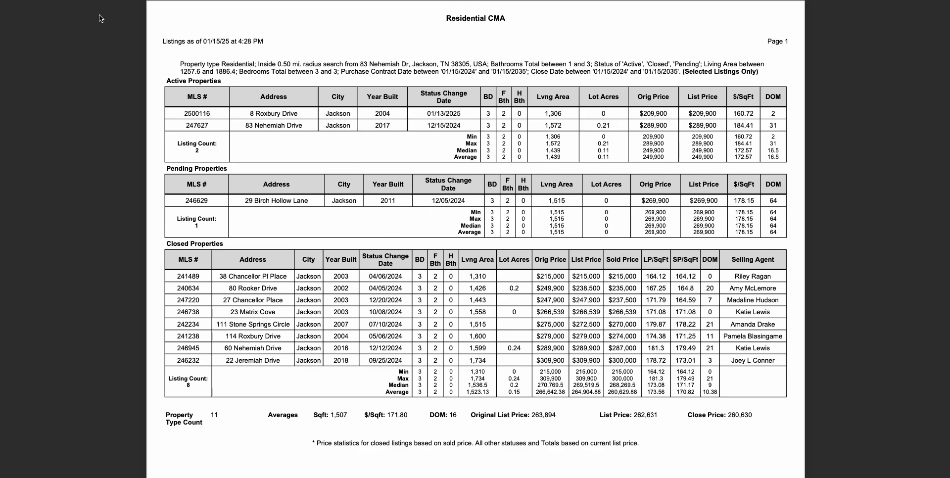
{"action": "mouse_move", "coordinate": [104, 1]}
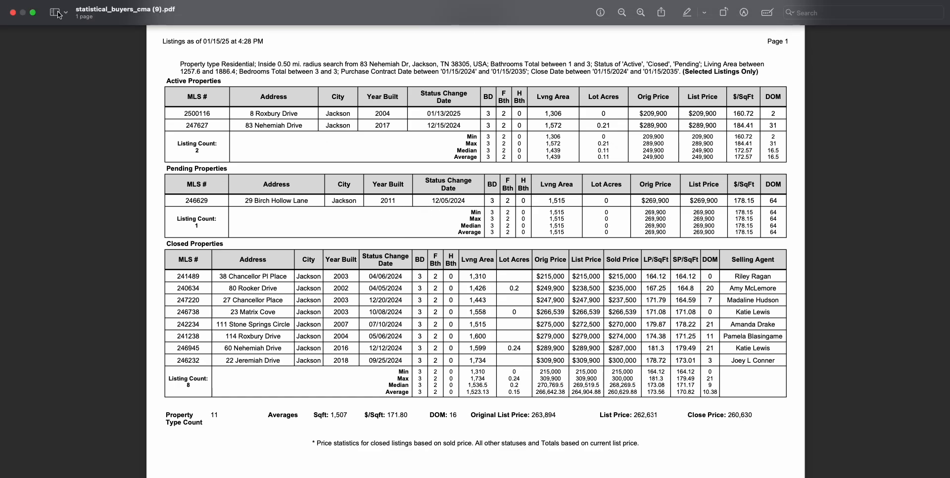
{"action": "left_click", "coordinate": [34, 14]}
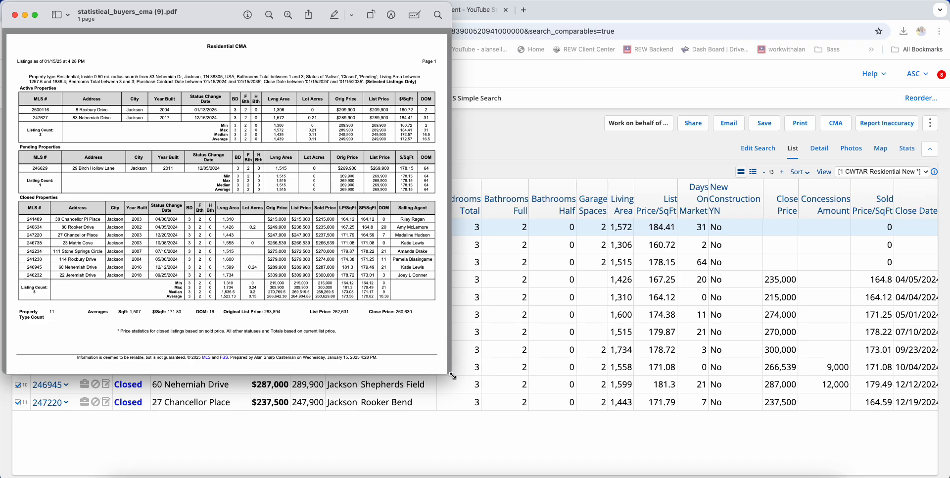
{"action": "left_click_drag", "start_coordinate": [462, 388], "coordinate": [915, 476]}
{"action": "scroll", "coordinate": [743, 404], "scroll_direction": "up", "scroll_amount": 5}
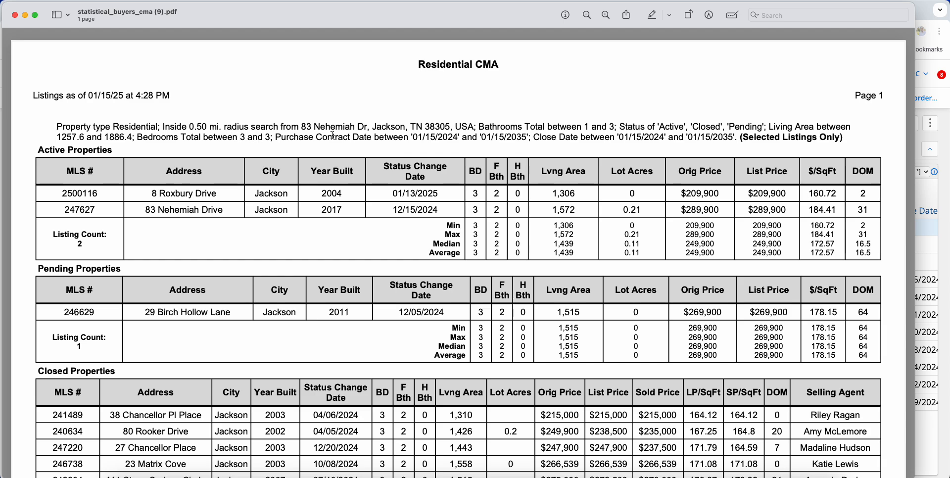
{"action": "mouse_move", "coordinate": [348, 129]}
{"action": "scroll", "coordinate": [96, 240], "scroll_direction": "down", "scroll_amount": 5}
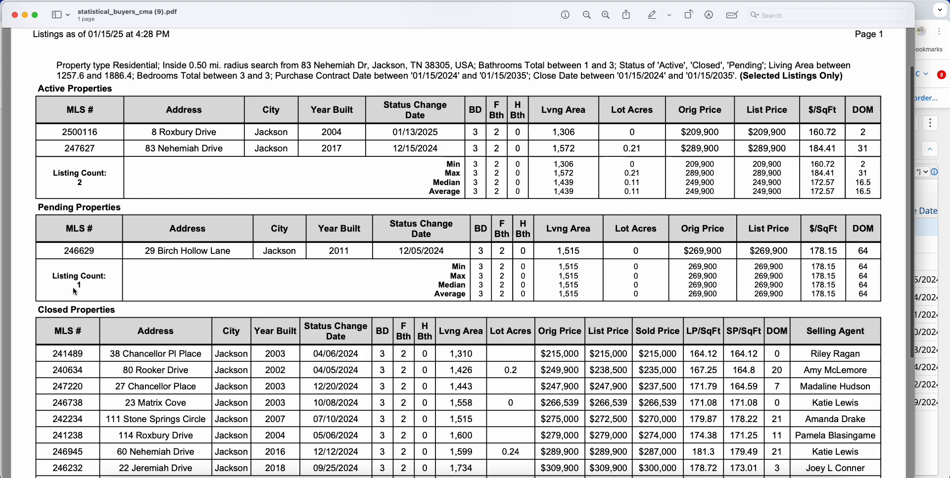
{"action": "scroll", "coordinate": [85, 284], "scroll_direction": "down", "scroll_amount": 7}
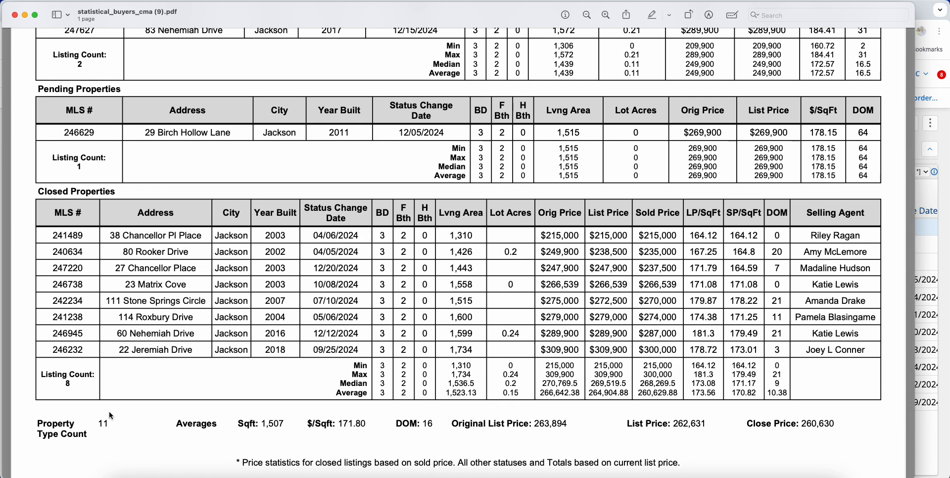
{"action": "scroll", "coordinate": [121, 427], "scroll_direction": "up", "scroll_amount": 7}
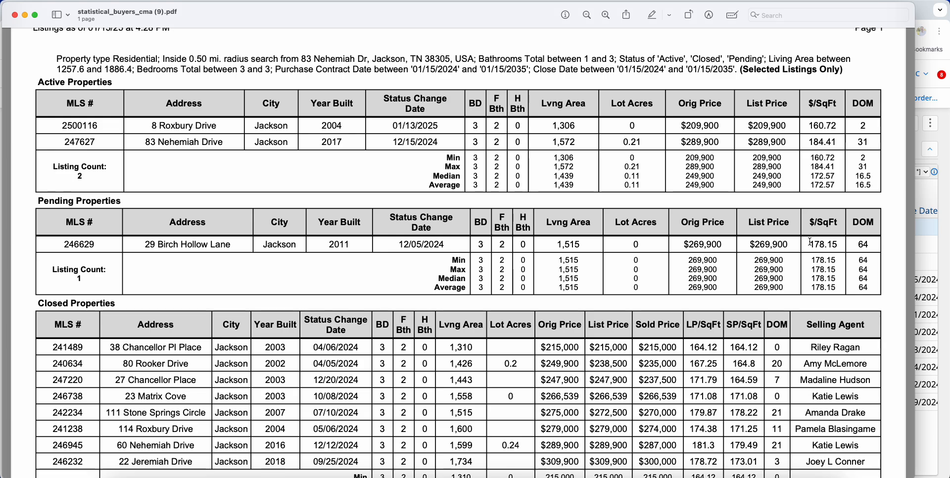
{"action": "scroll", "coordinate": [810, 241], "scroll_direction": "down", "scroll_amount": 3}
{"action": "scroll", "coordinate": [810, 241], "scroll_direction": "down", "scroll_amount": 1}
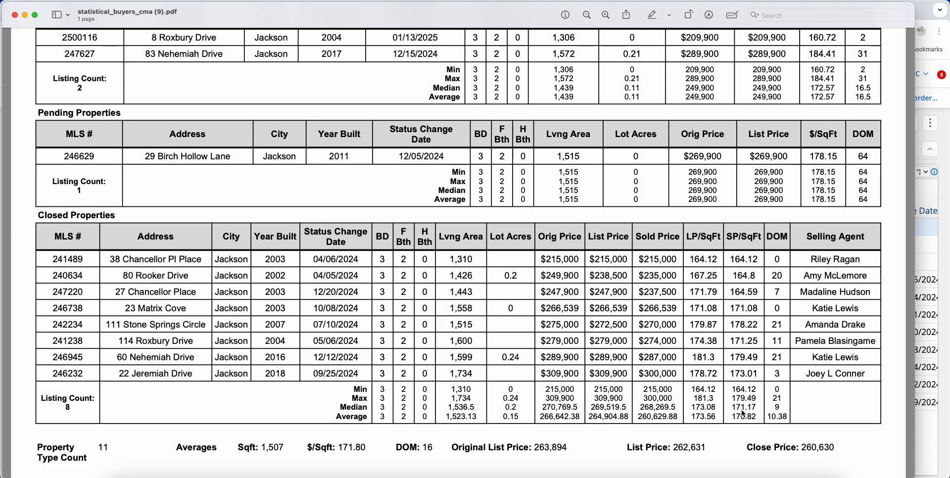
{"action": "scroll", "coordinate": [277, 257], "scroll_direction": "up", "scroll_amount": 5}
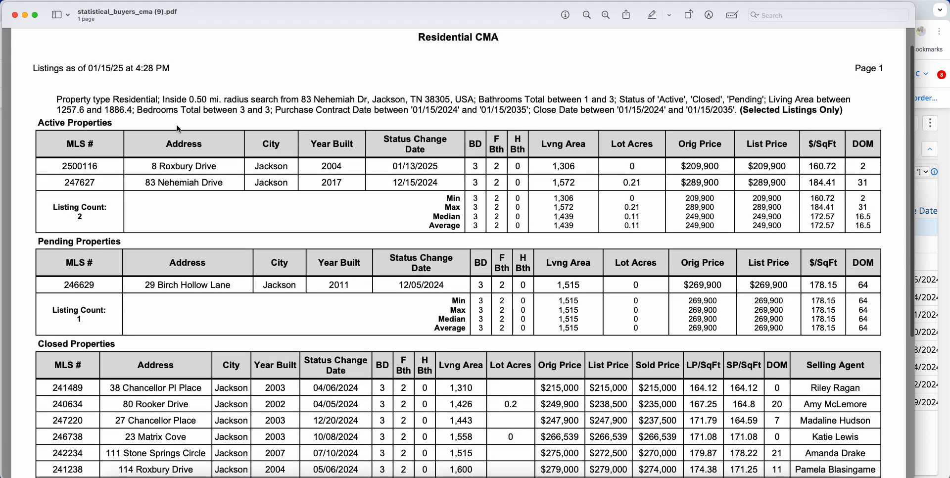
{"action": "scroll", "coordinate": [256, 370], "scroll_direction": "down", "scroll_amount": 5}
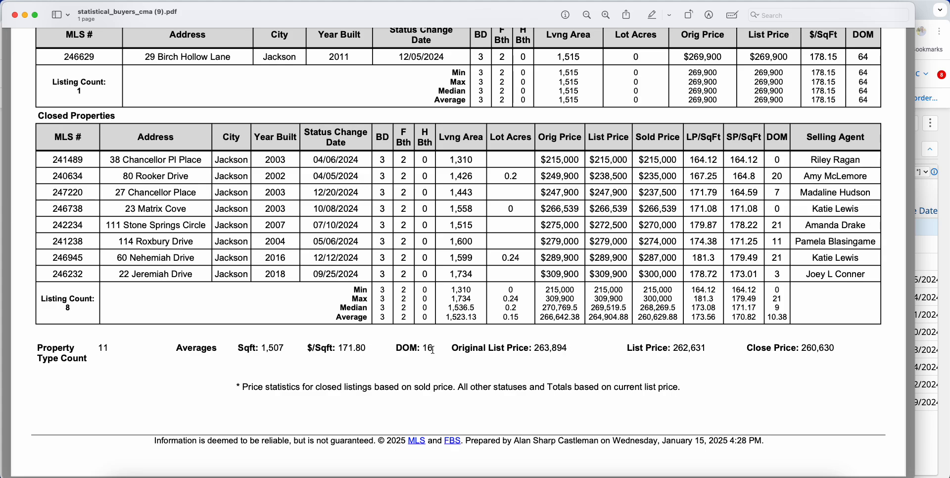
{"action": "scroll", "coordinate": [323, 206], "scroll_direction": "up", "scroll_amount": 10}
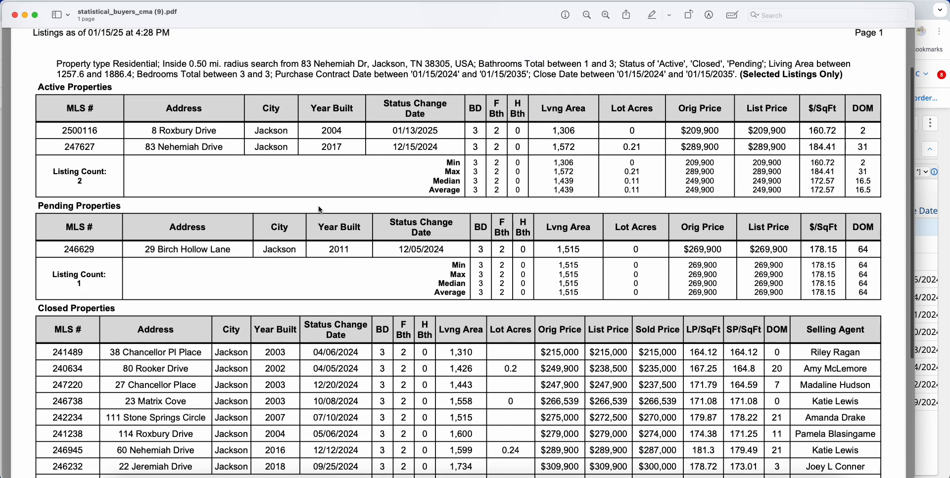
{"action": "scroll", "coordinate": [321, 210], "scroll_direction": "down", "scroll_amount": 2}
{"action": "scroll", "coordinate": [321, 210], "scroll_direction": "up", "scroll_amount": 2}
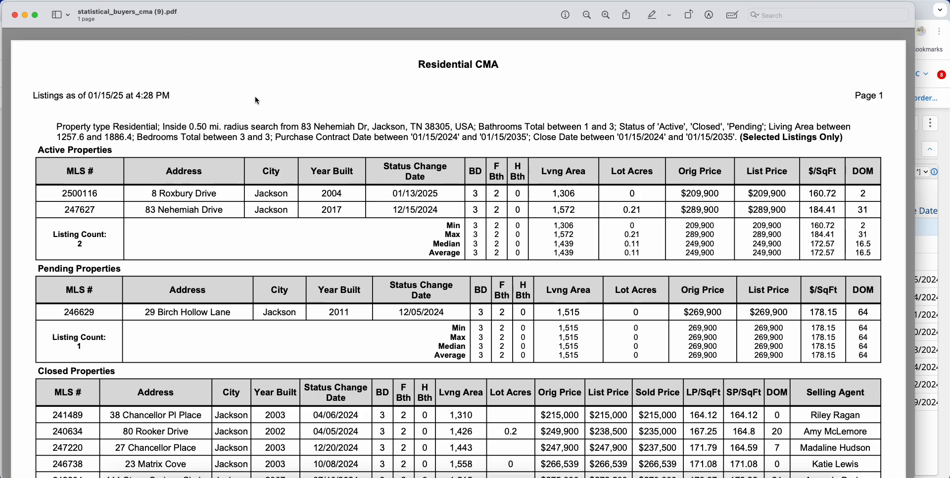
- Close the Preview PDF, then reopen and close the CMA Menu dialog in Flexmls
{"action": "left_click", "coordinate": [15, 15]}
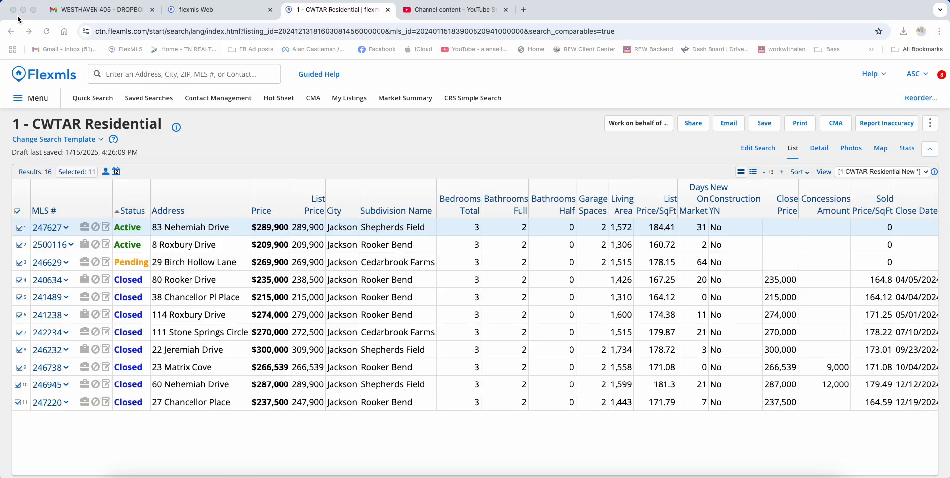
{"action": "left_click", "coordinate": [835, 124]}
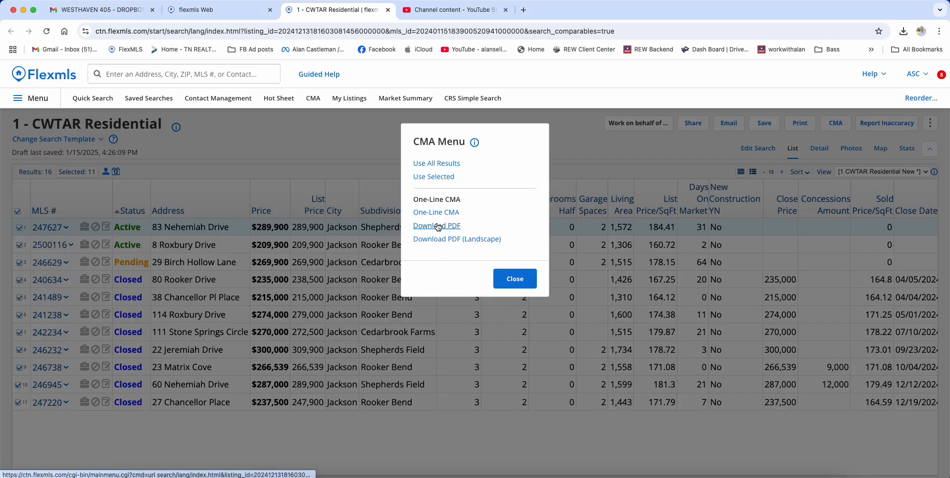
{"action": "left_click", "coordinate": [510, 281]}
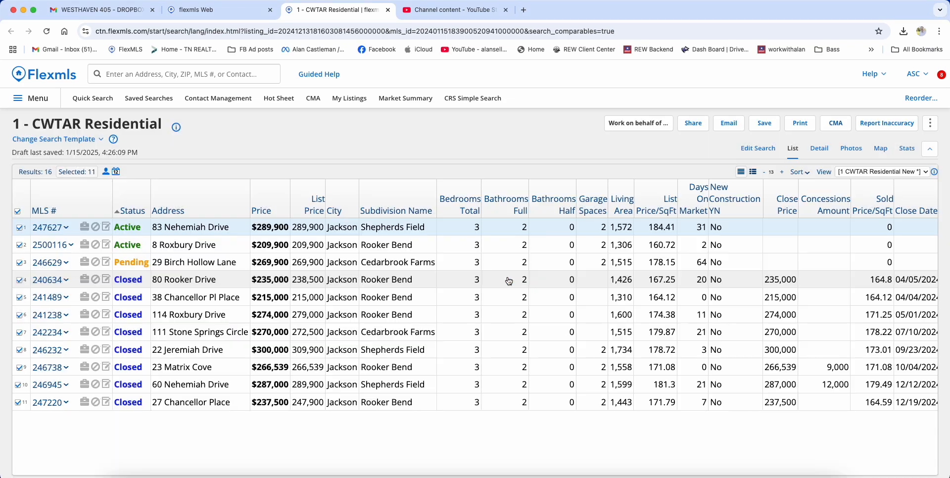